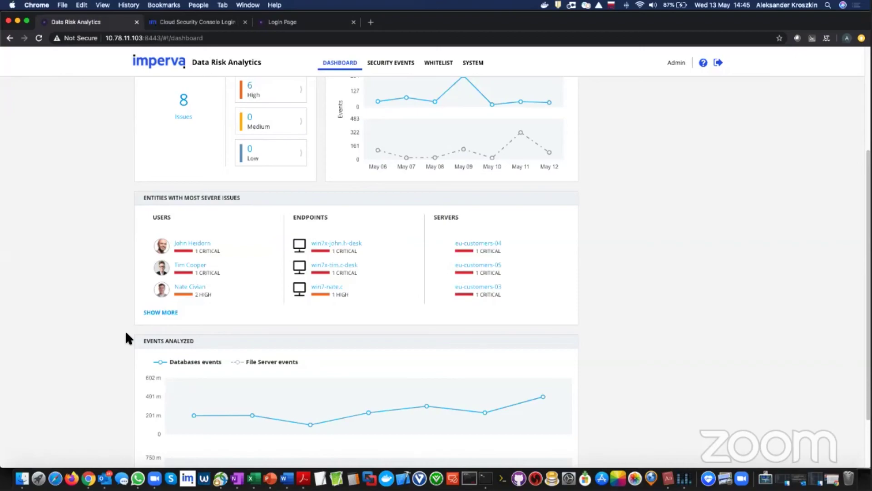
- From the dashboard's critical issues, open "Suspicious Database Commands Executed Multiple Times by a Single User"
scroll(126, 337, up, 1)
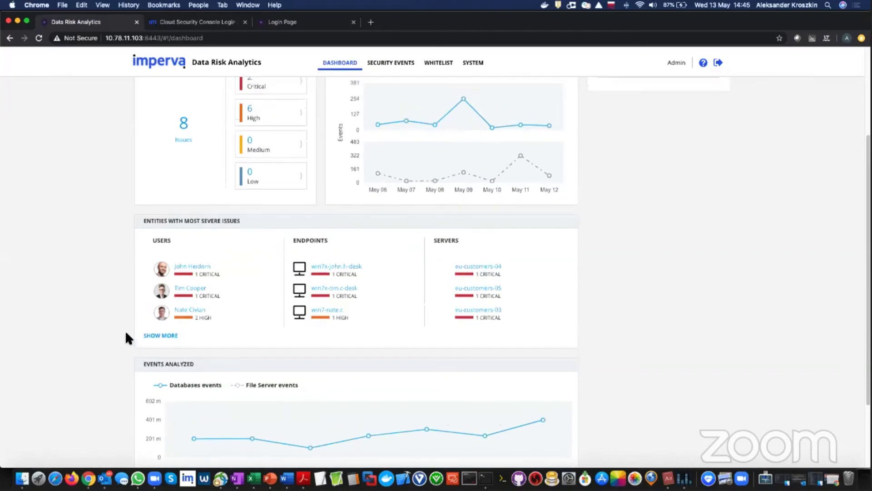
scroll(128, 331, up, 3)
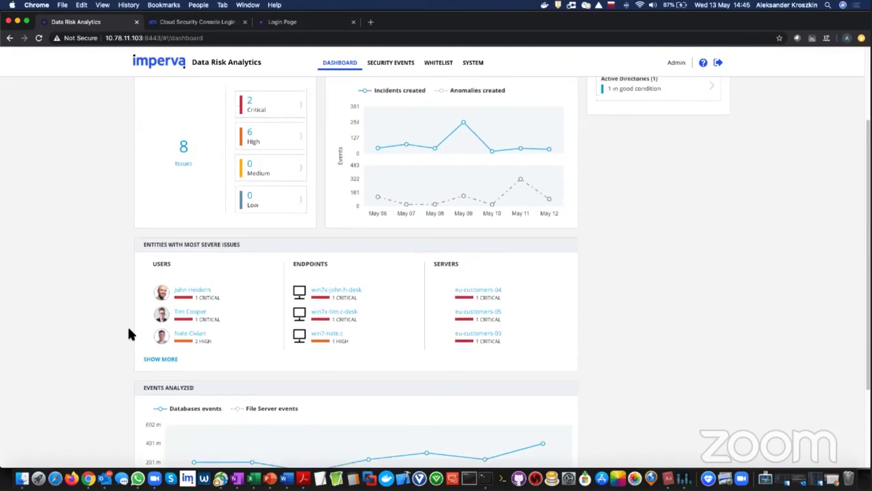
scroll(129, 331, up, 3)
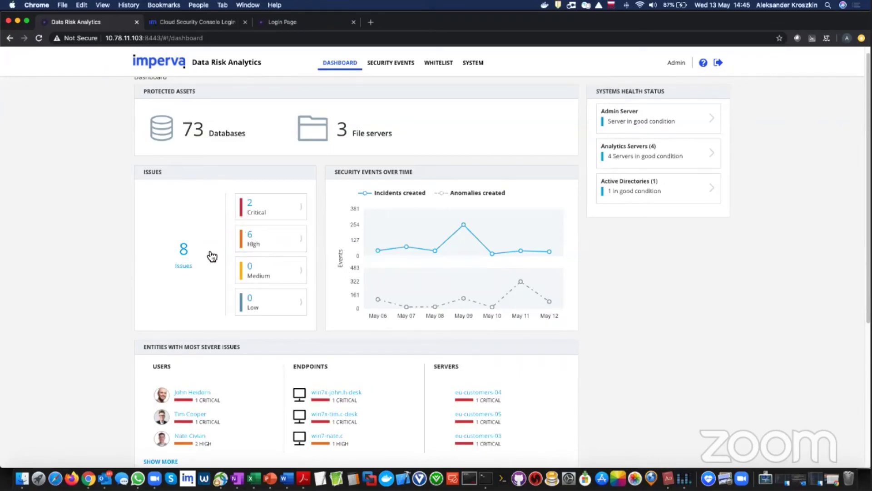
scroll(212, 257, down, 2)
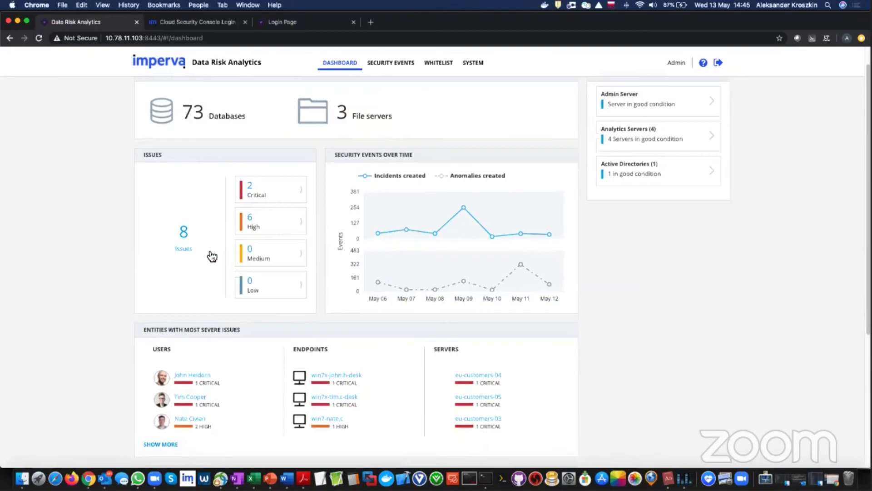
scroll(208, 249, up, 2)
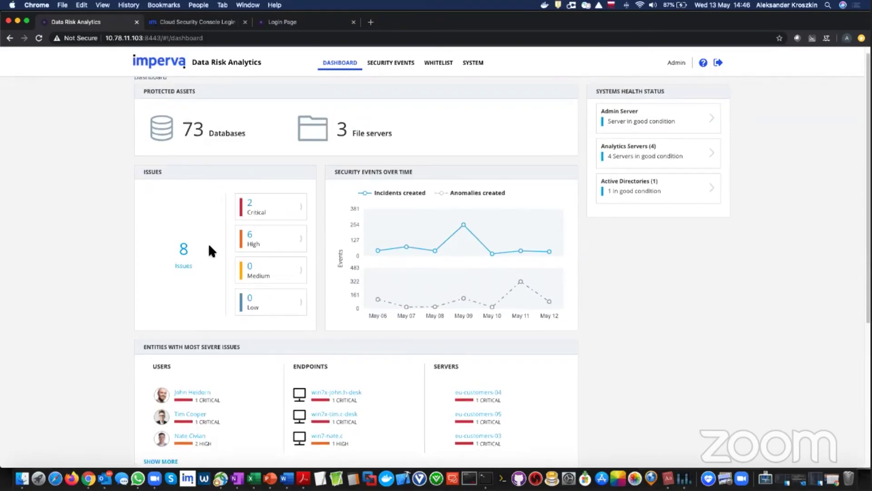
click(250, 213)
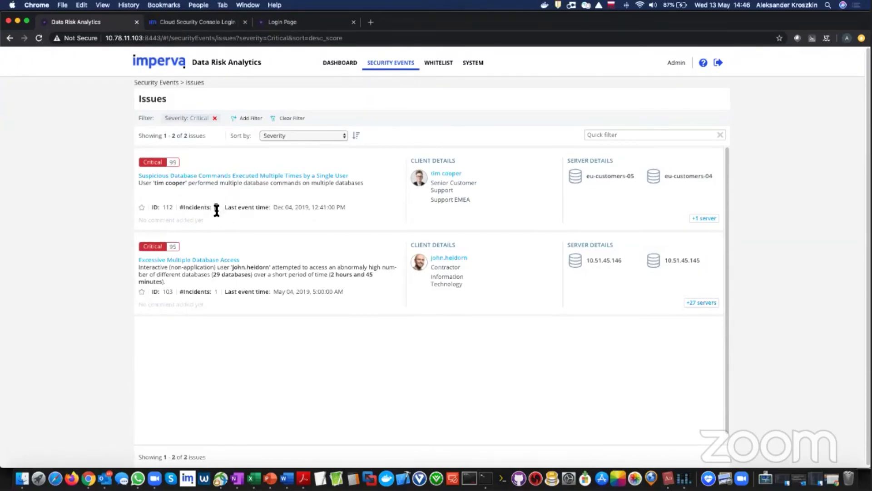
click(218, 176)
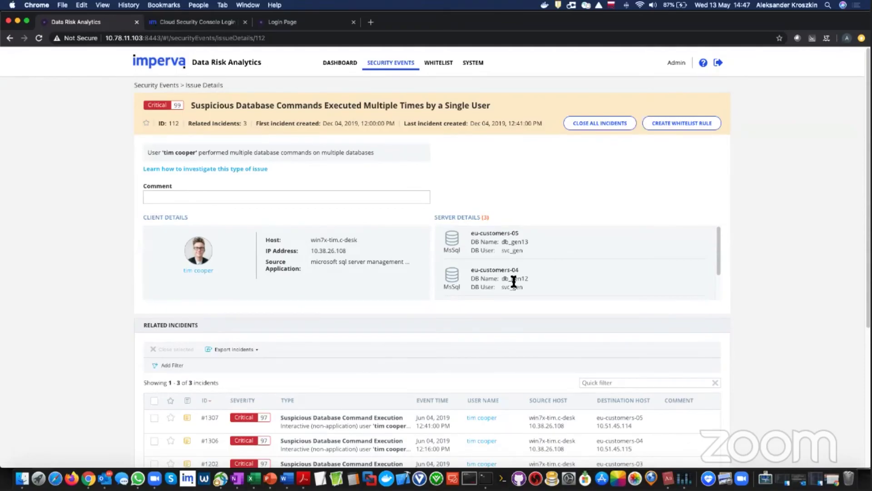
- Review the issue's client and server details, then open its investigation guidance and return to the issue page
scroll(413, 287, down, 1)
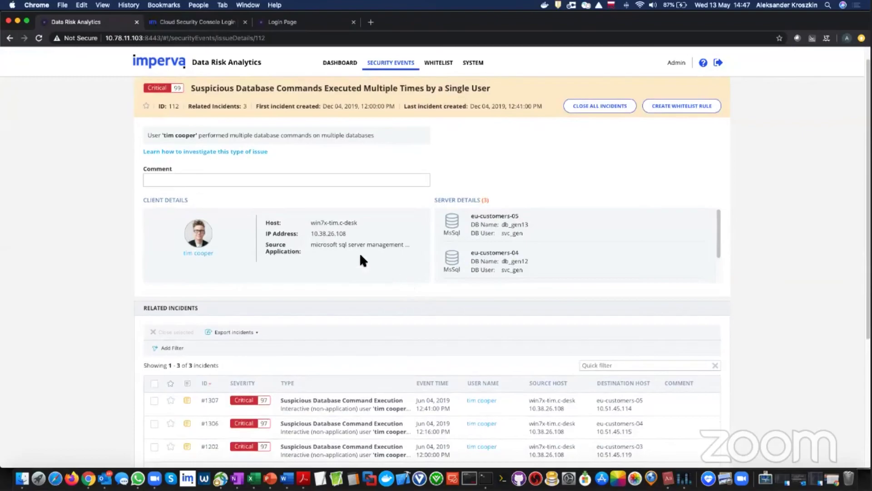
scroll(356, 251, up, 1)
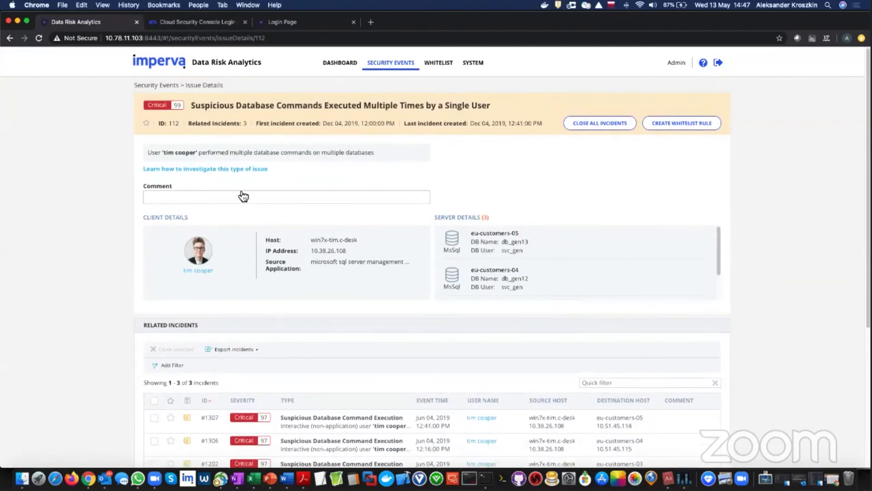
click(229, 170)
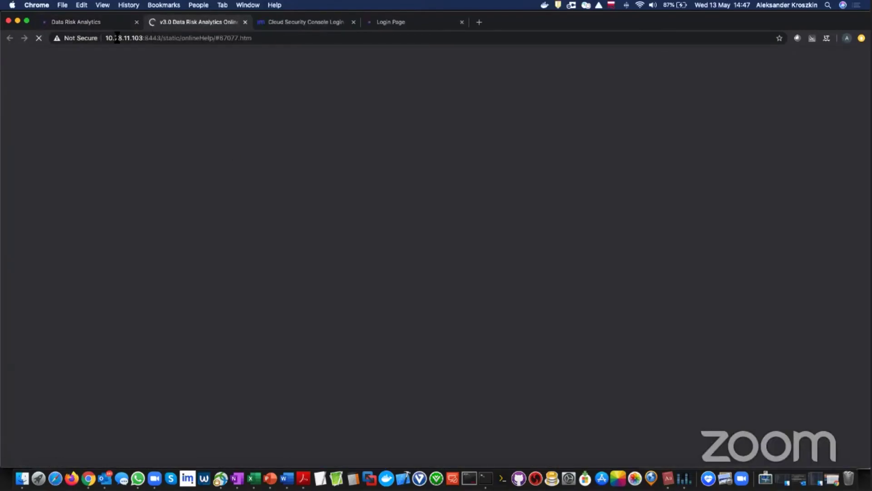
key(ctrl+shift+Tab)
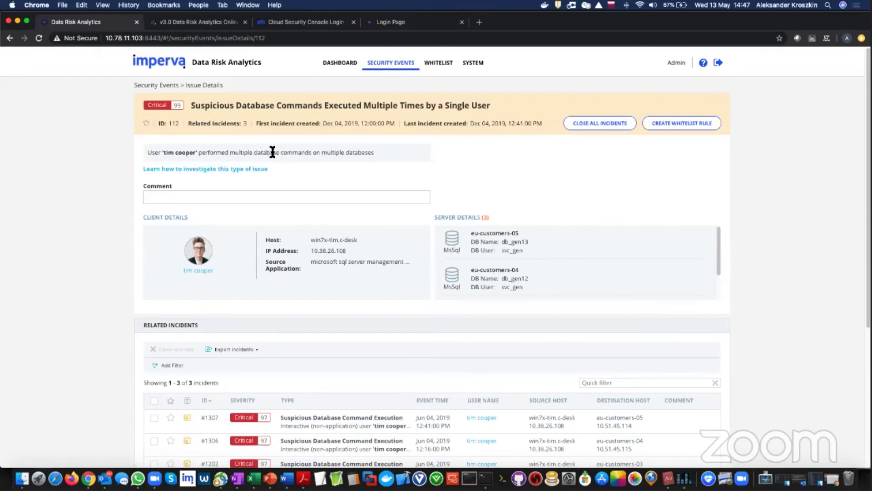
- Open the related Suspicious Database Command Execution incident on eu-customers-05 and expand what influenced its severity
scroll(302, 211, down, 3)
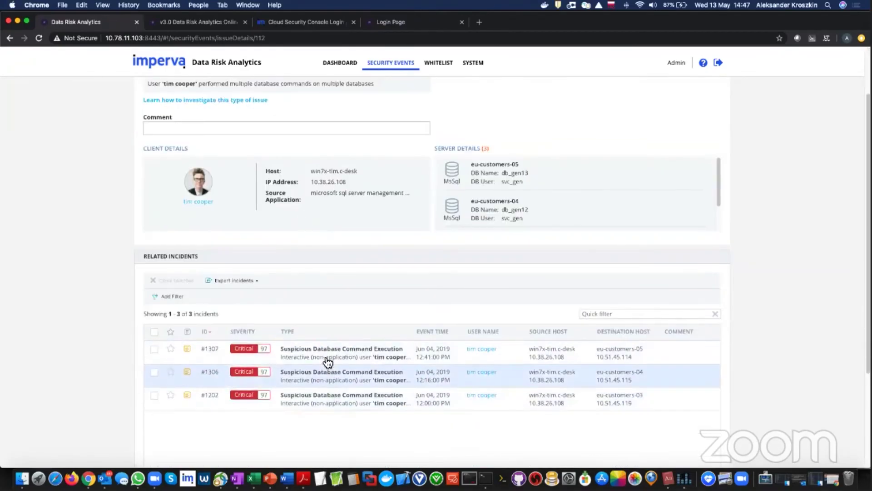
double_click(328, 353)
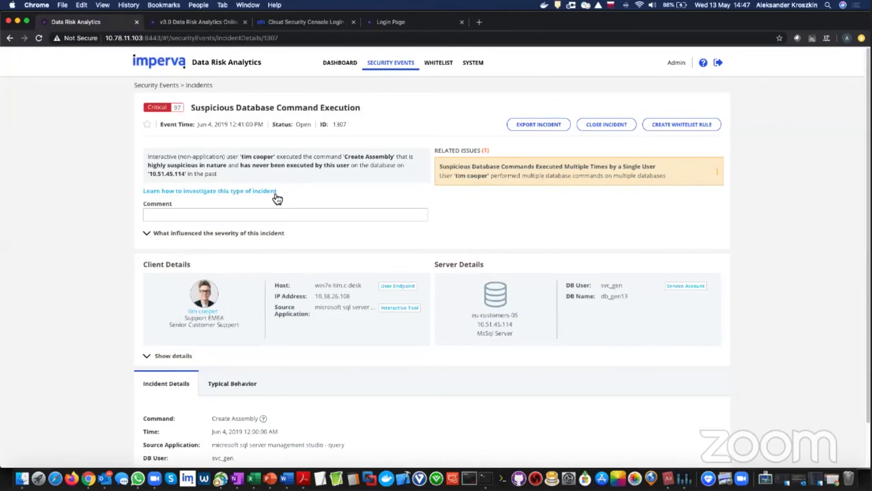
click(229, 239)
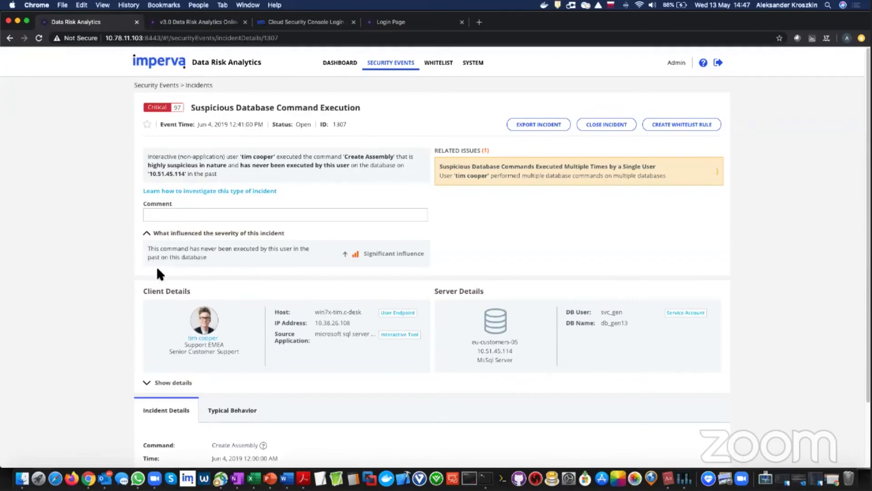
- Examine the incident's client, server and command details, highlighting the text of the executed query
scroll(150, 276, down, 3)
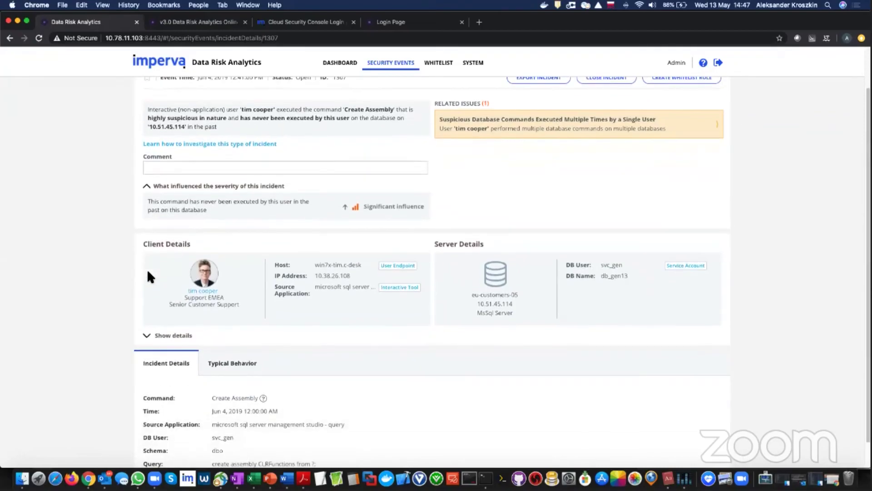
scroll(148, 272, down, 1)
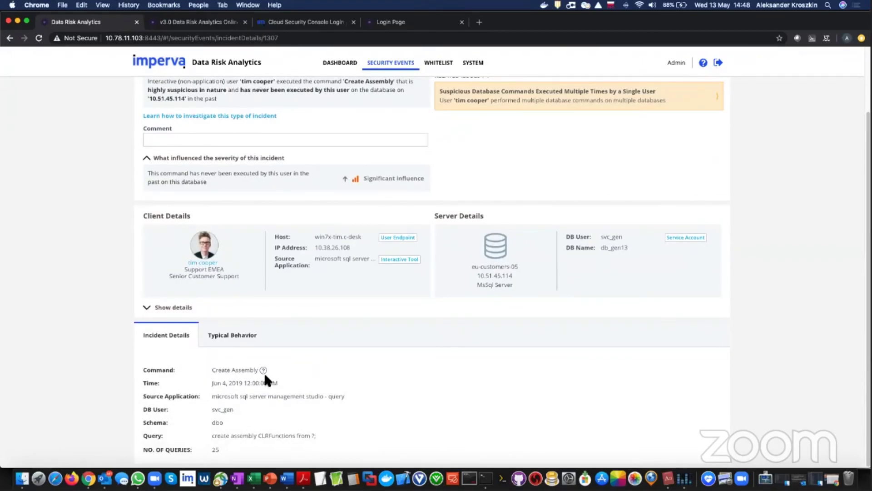
mouse_move(263, 369)
drag(212, 438, 308, 436)
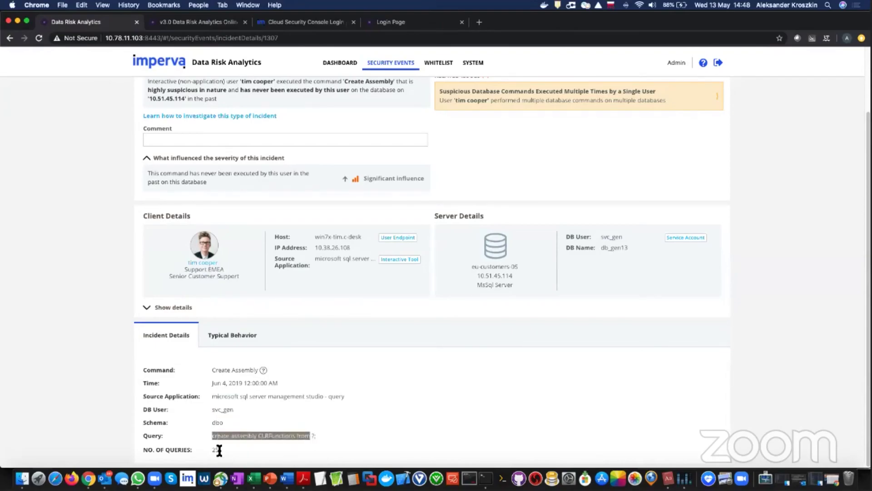
scroll(221, 446, up, 3)
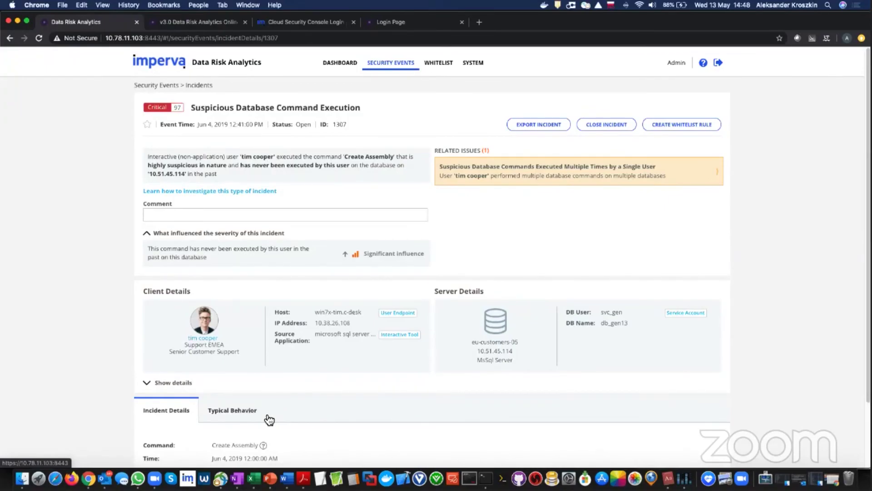
- Return to the dashboard and open the critical issue "Excessive Multiple Database Access"
click(343, 68)
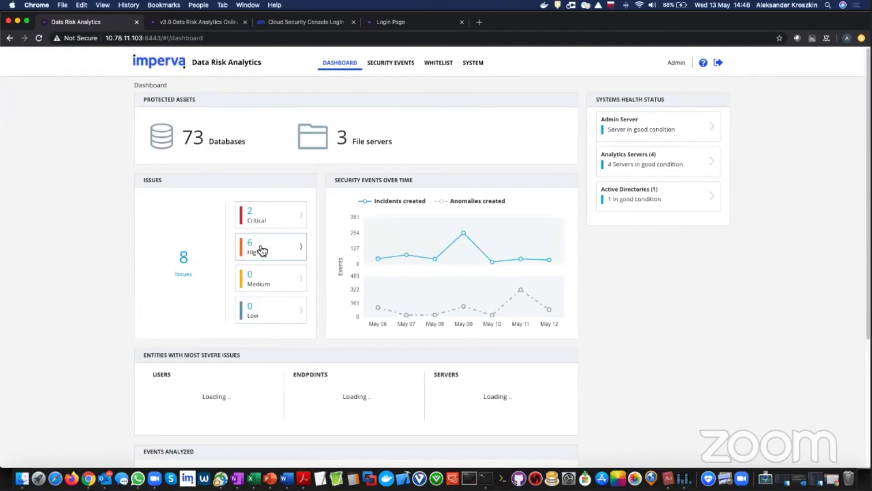
click(256, 223)
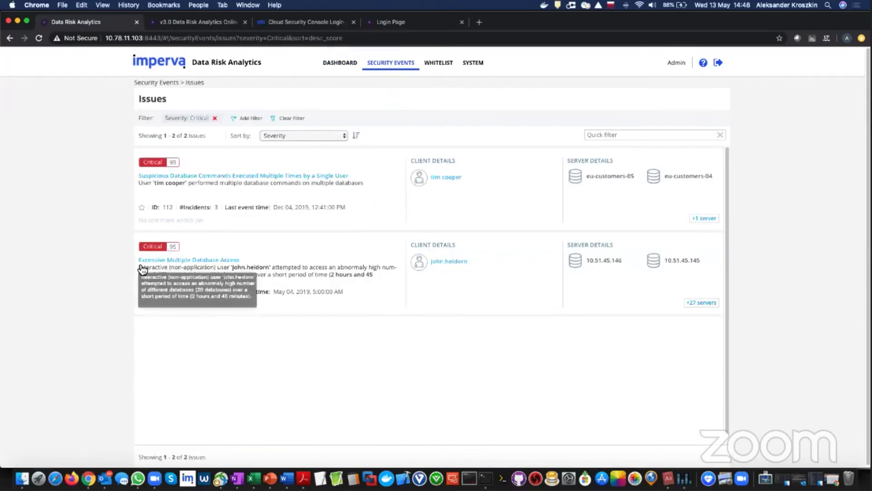
click(226, 259)
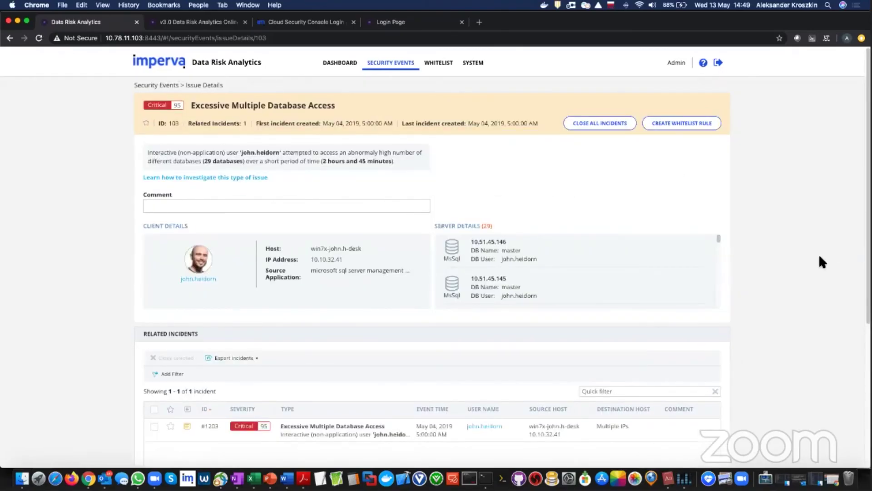
- Open the related Excessive Multiple Database Access incident, expand its severity influences and highlight the one about accessing many different databases
scroll(811, 256, down, 2)
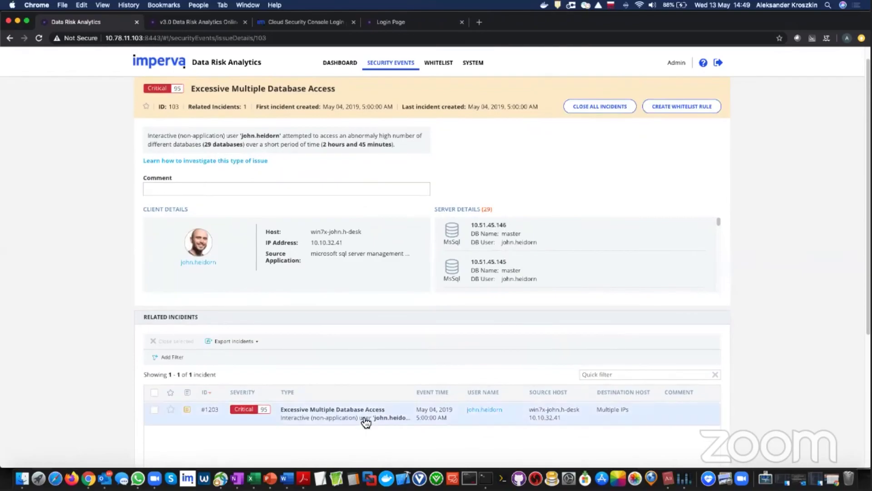
click(335, 411)
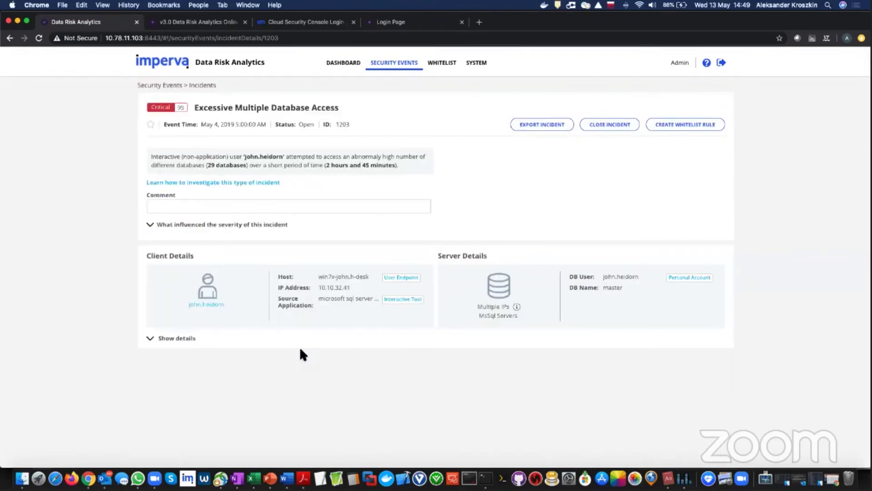
click(220, 225)
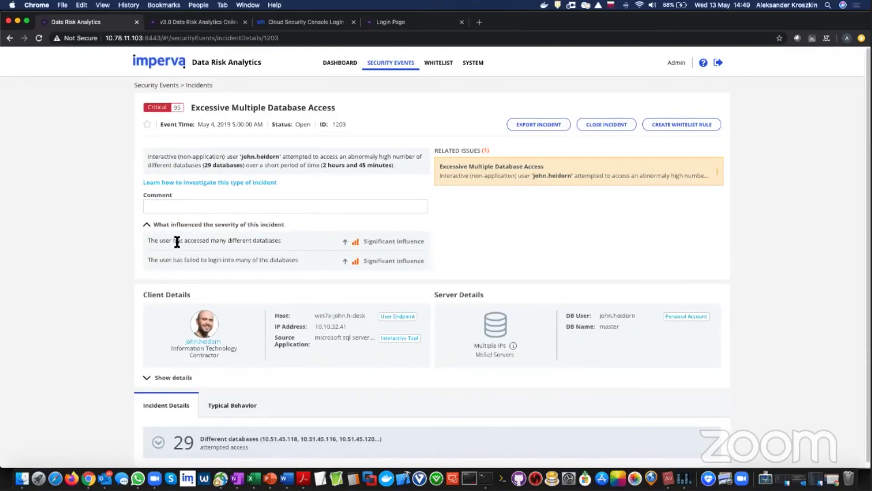
drag(154, 242, 268, 246)
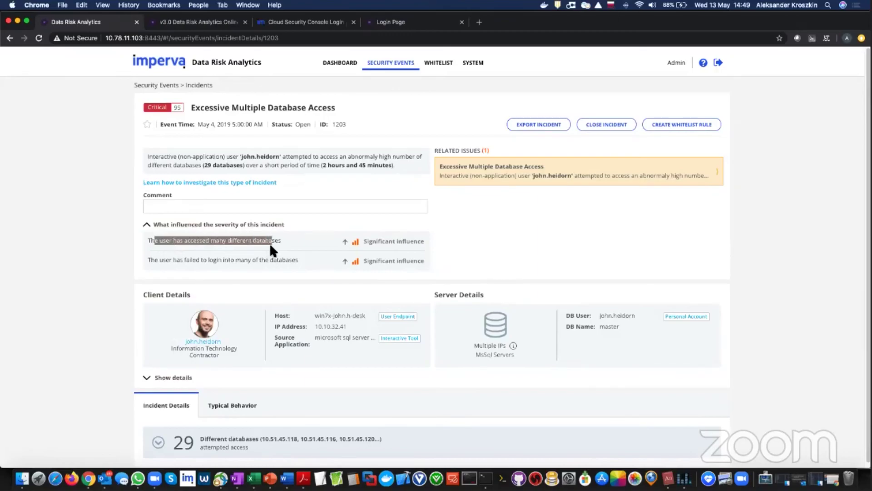
- Show the user's typical behavior for this incident and expand the databases accessed on average per day
scroll(277, 259, down, 1)
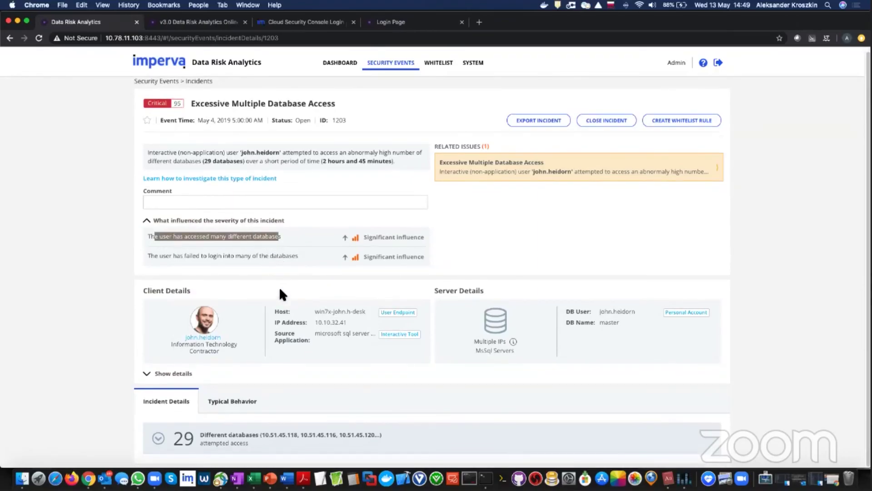
click(229, 410)
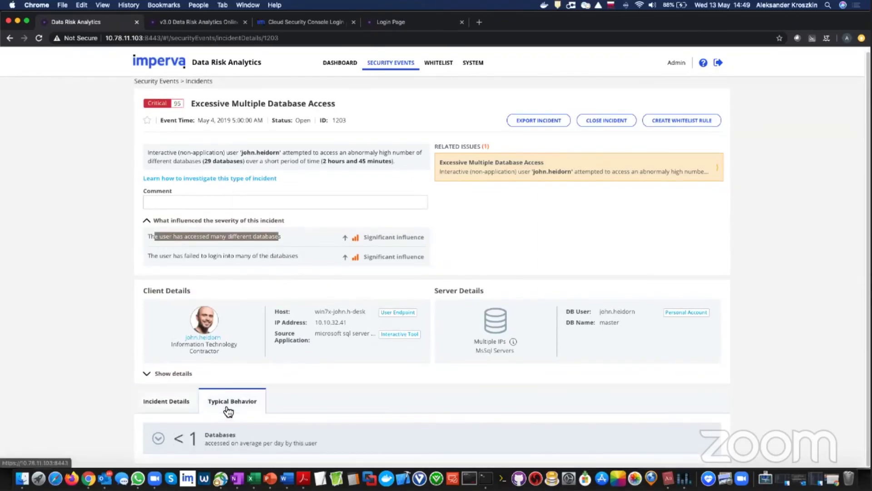
click(158, 438)
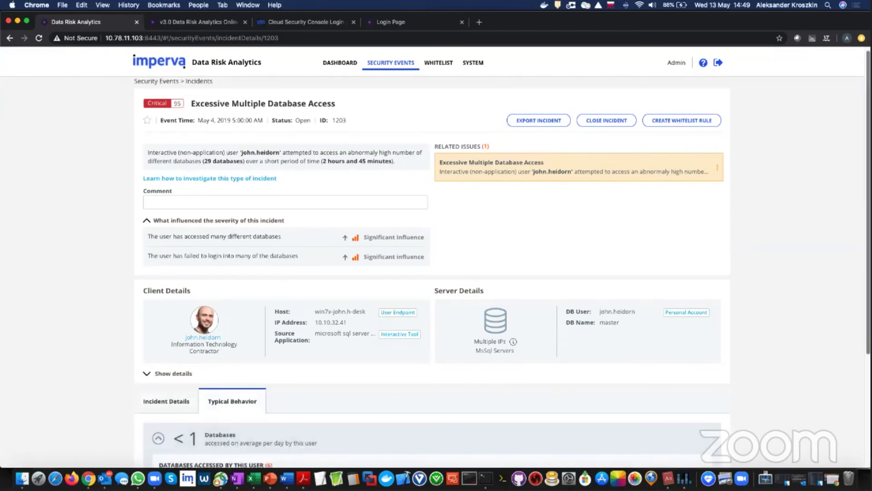
scroll(171, 398, down, 1)
scroll(352, 403, down, 3)
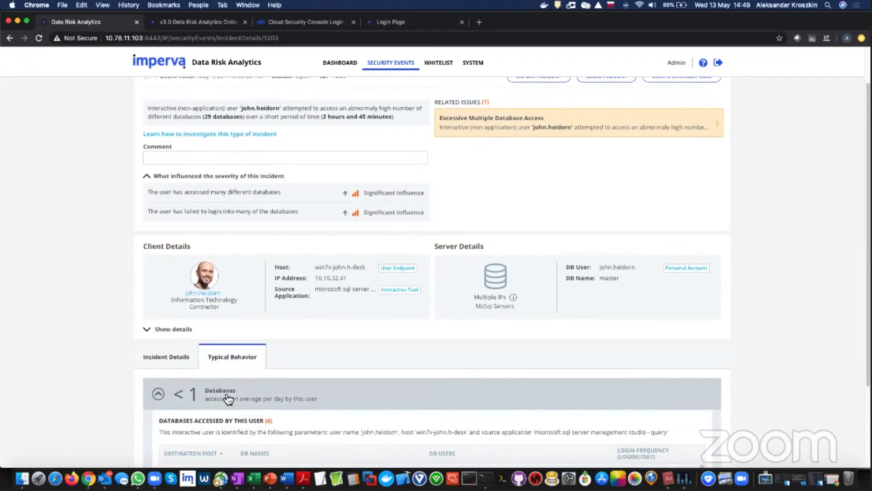
- Switch back to the incident details, expand the databases with attempted access and review the database logins and their results
click(184, 363)
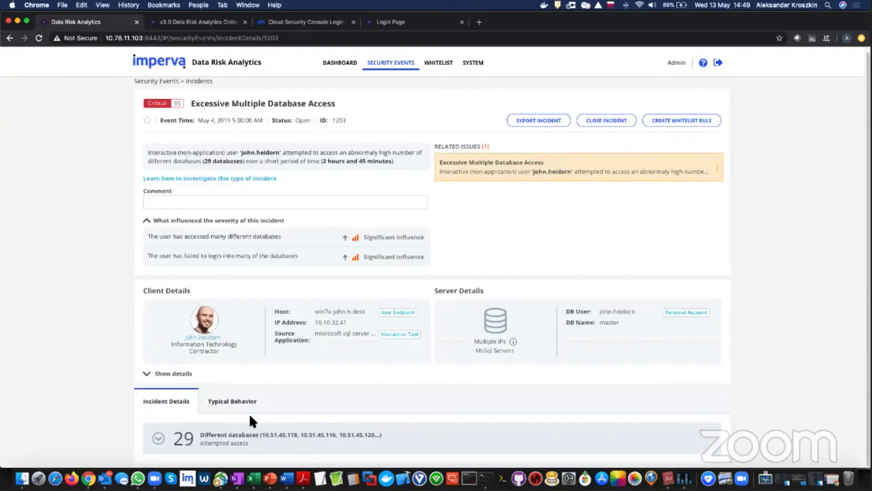
click(160, 435)
scroll(749, 393, down, 5)
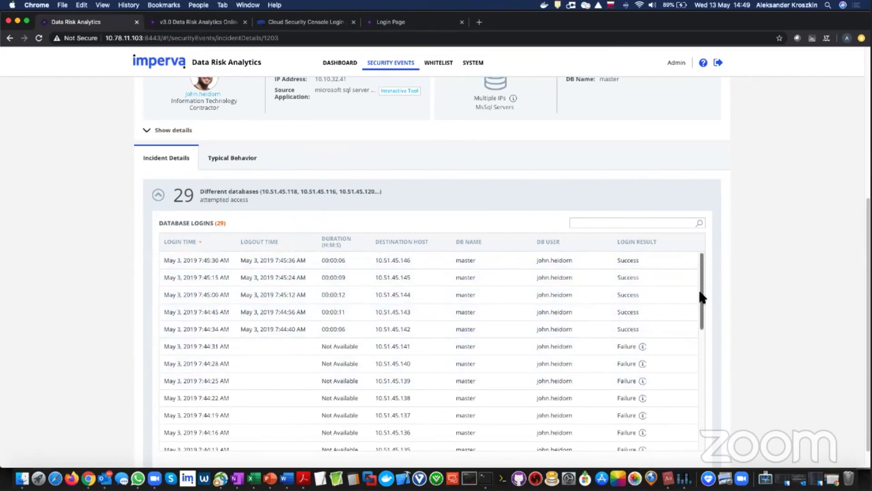
drag(699, 289, 699, 296)
scroll(468, 223, up, 1)
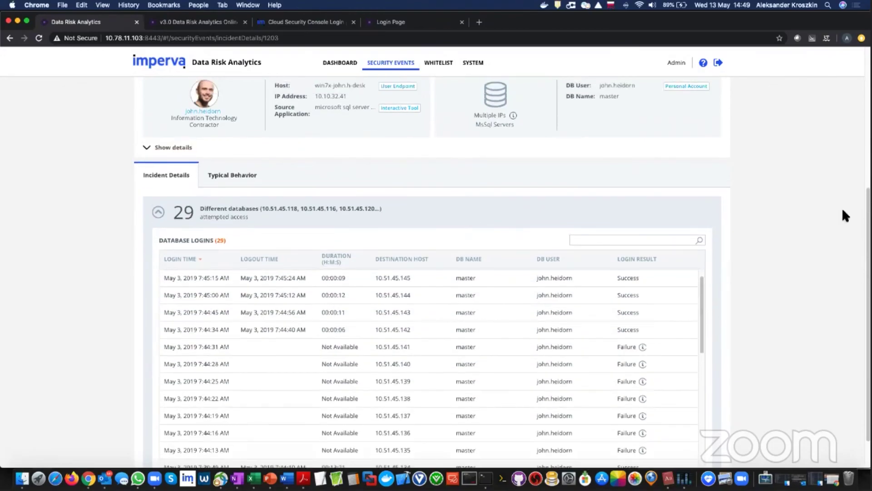
scroll(502, 273, up, 3)
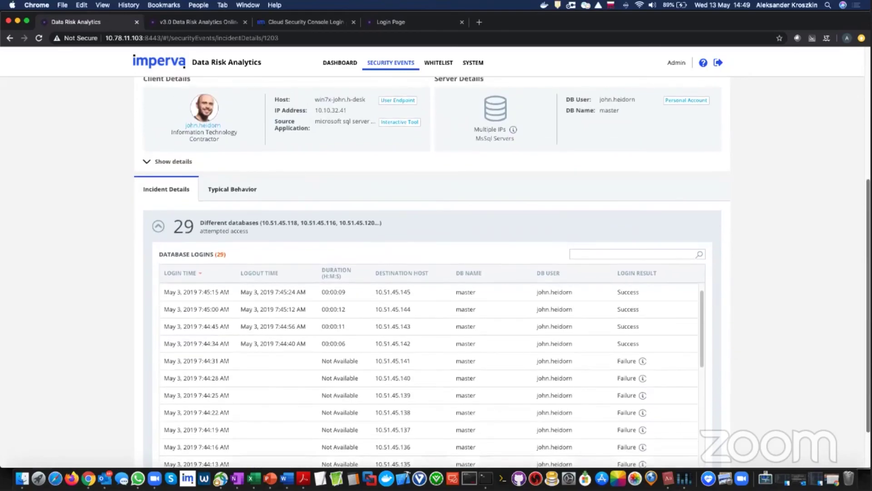
scroll(500, 273, up, 8)
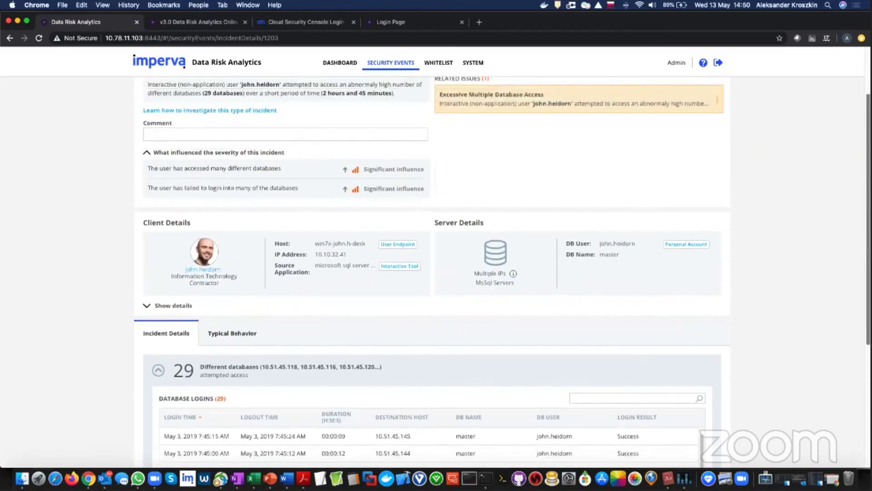
scroll(725, 222, up, 1)
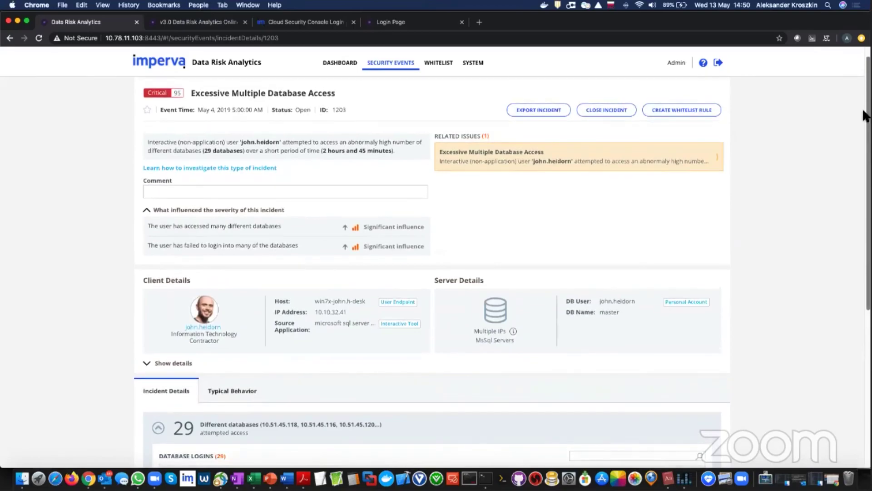
- Return to the dashboard, list the high-severity issues and open the issue "Database Service Account Abuse"
scroll(557, 251, up, 1)
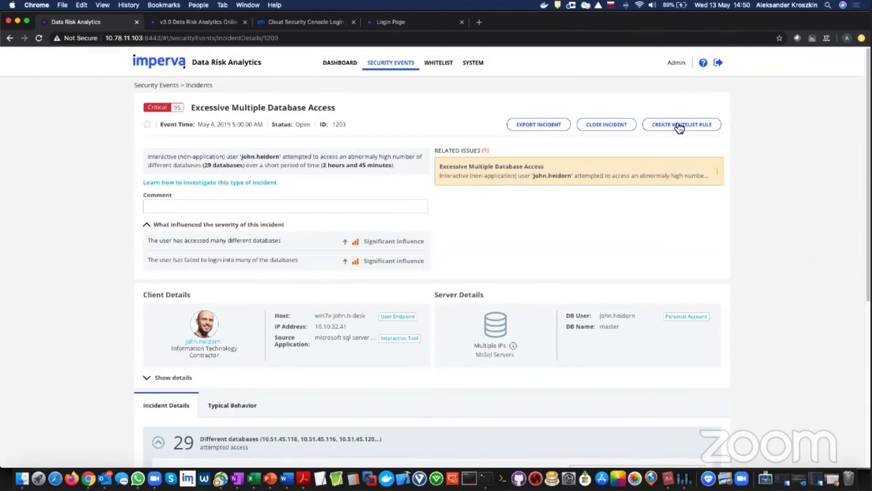
click(345, 65)
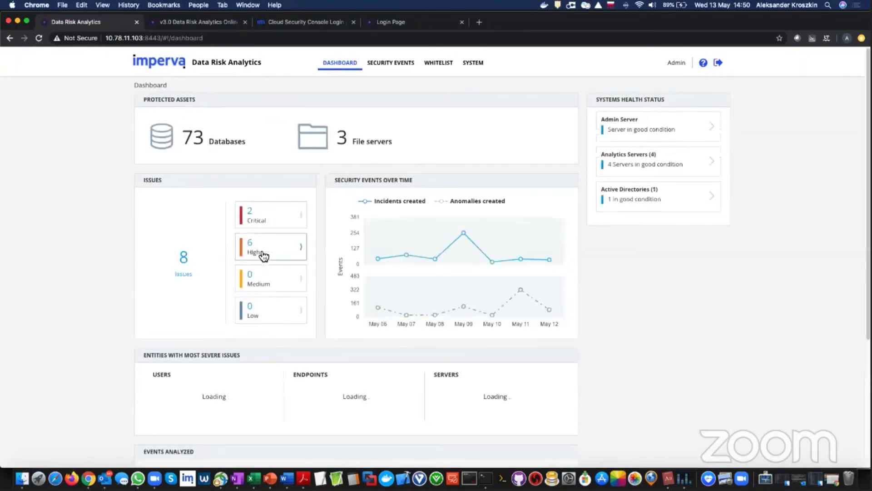
click(265, 256)
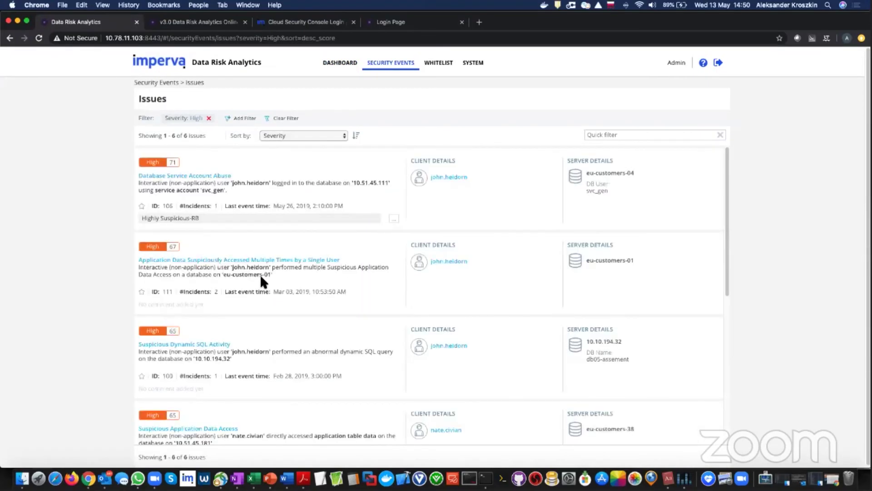
click(212, 177)
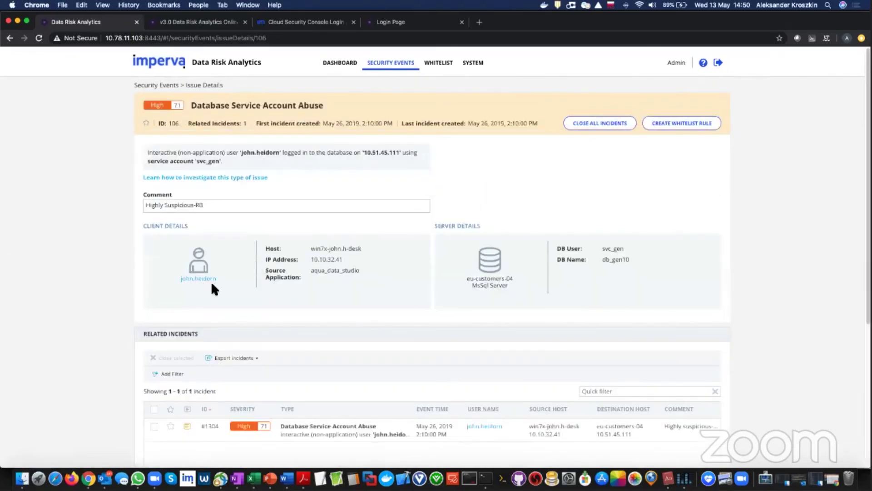
- Highlight the database IP address and the service account name in the issue's description
scroll(239, 274, down, 1)
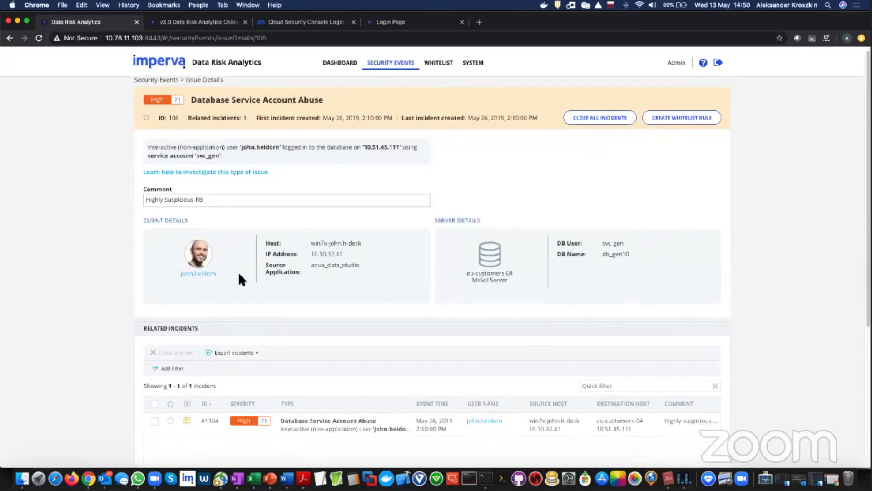
scroll(238, 271, down, 1)
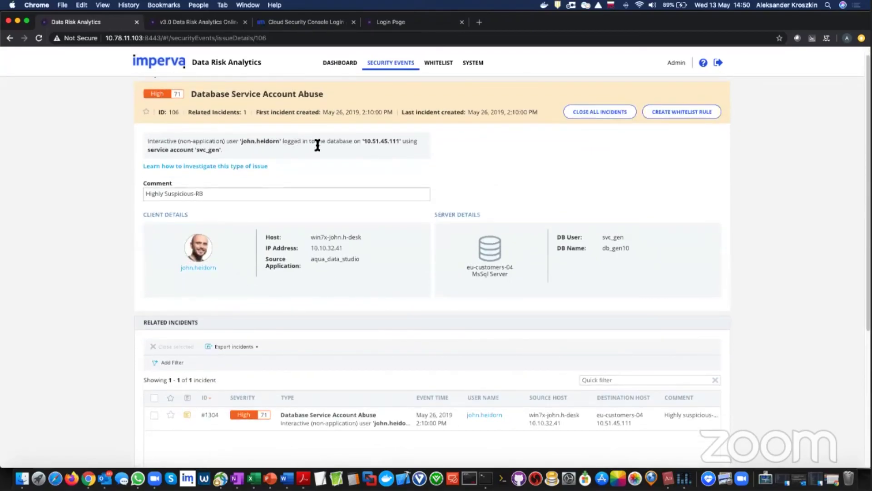
drag(365, 143, 400, 141)
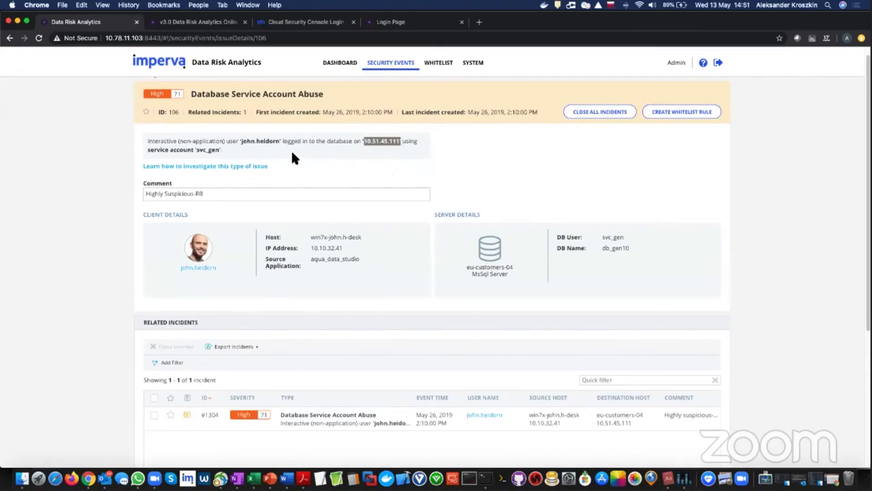
click(208, 152)
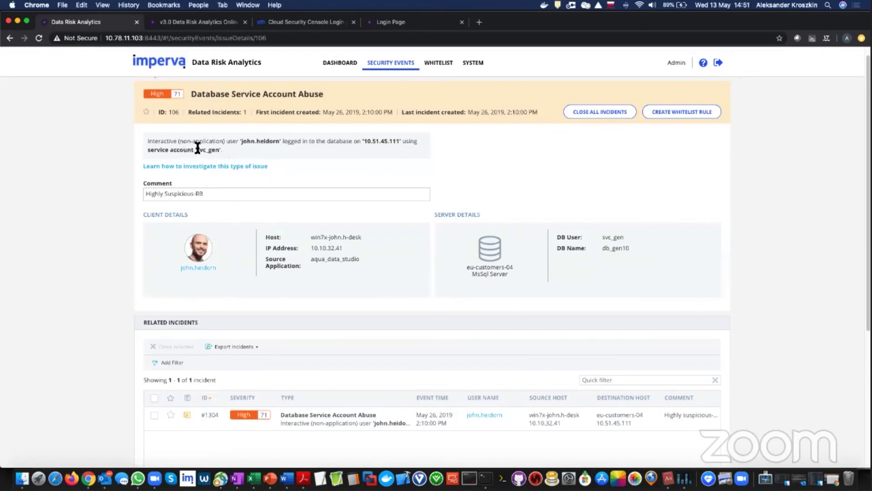
drag(197, 151, 212, 151)
click(233, 152)
- Open the related Database Service Account Abuse incident, review the database operations on its accessed tables and return to the dashboard
click(293, 426)
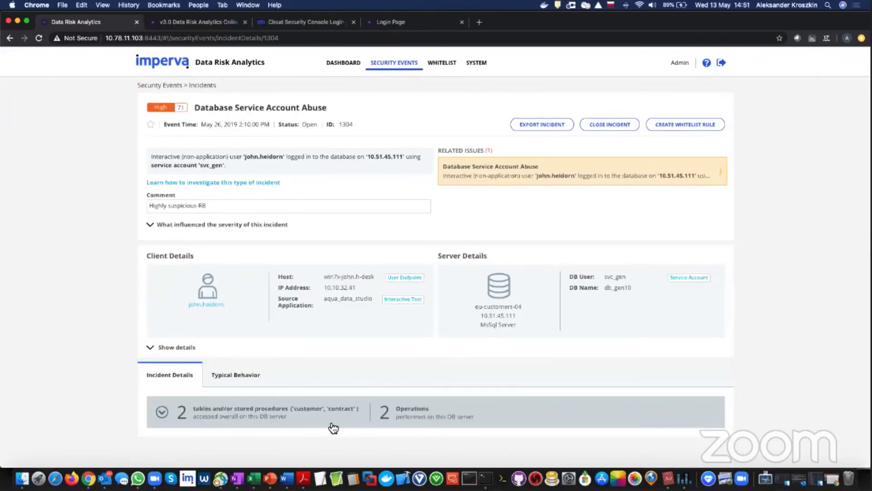
click(286, 411)
scroll(287, 411, down, 2)
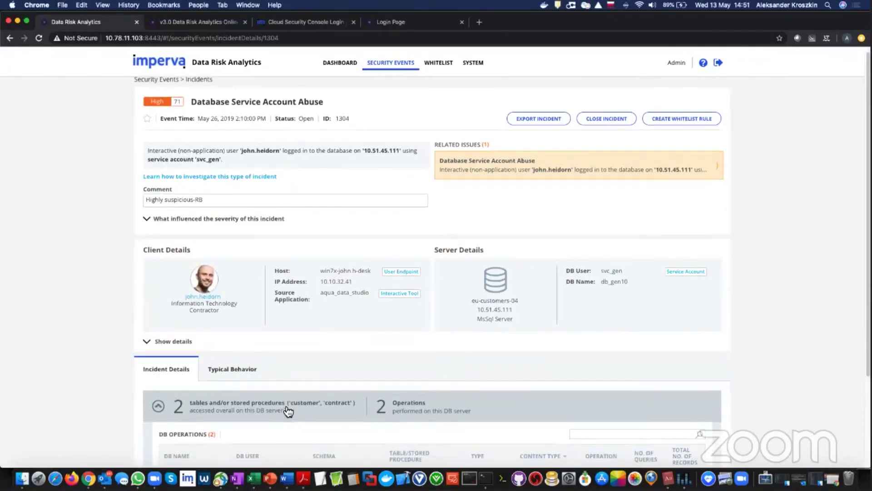
scroll(288, 411, down, 3)
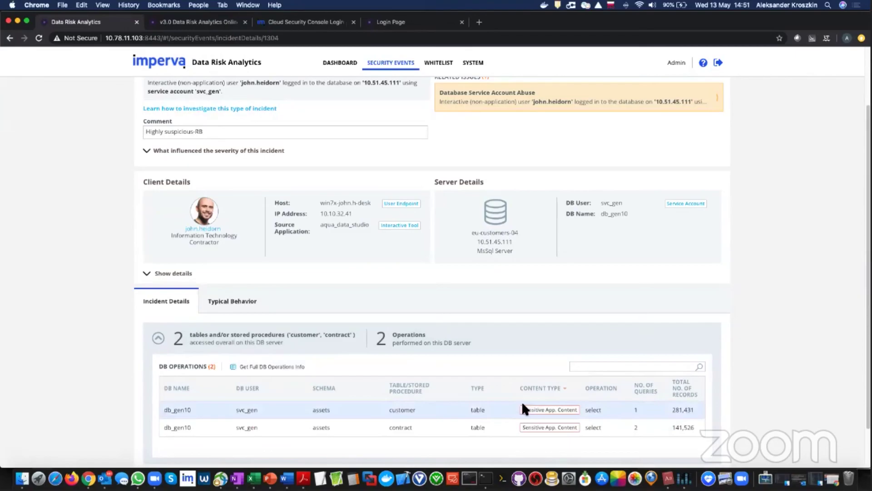
scroll(522, 403, up, 2)
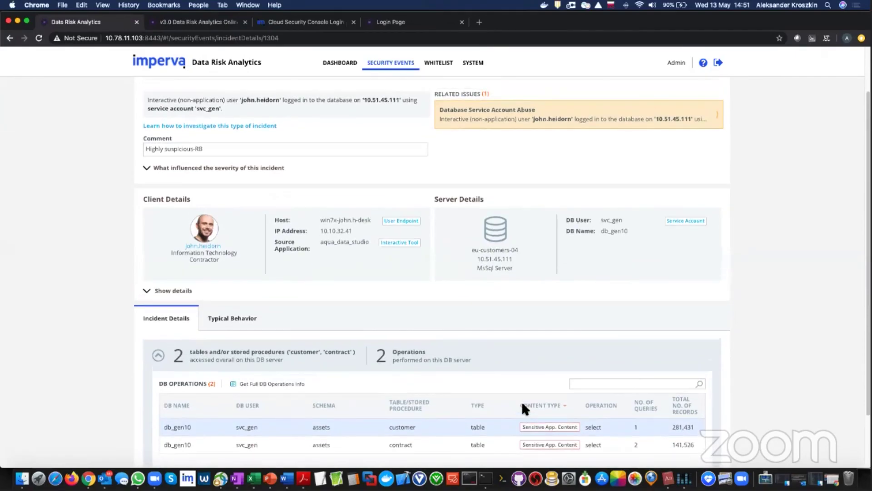
scroll(525, 407, up, 2)
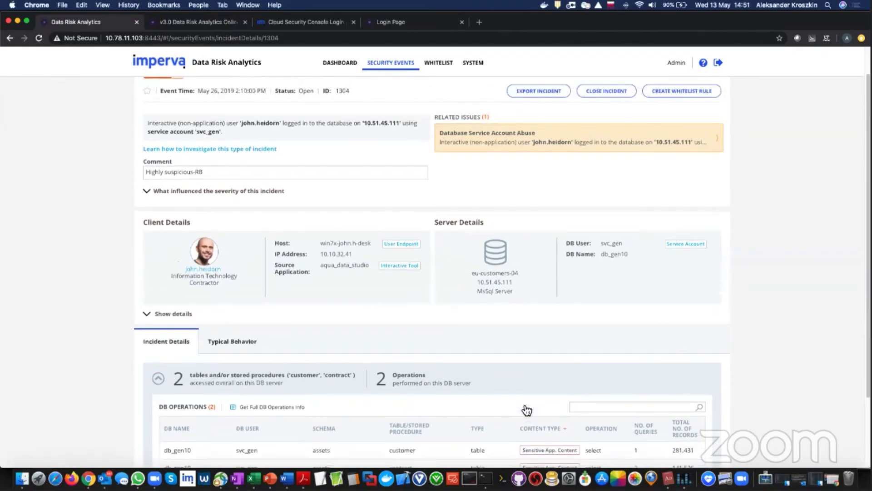
scroll(525, 407, up, 1)
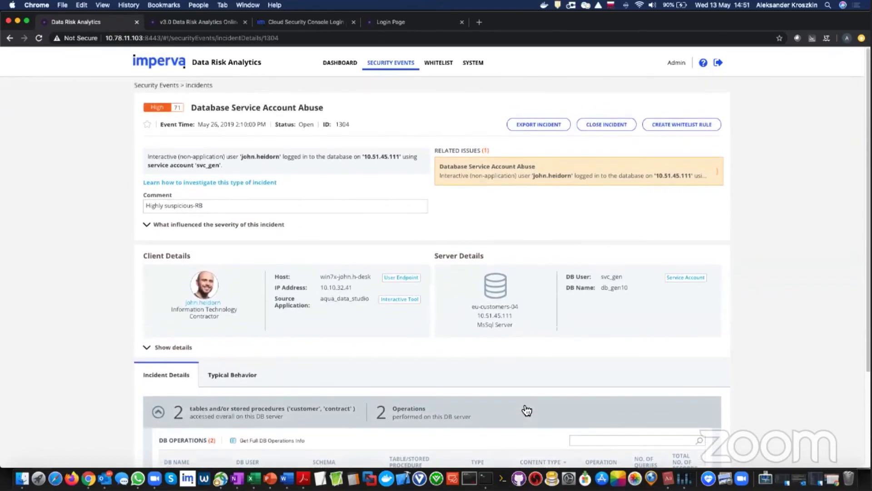
click(341, 71)
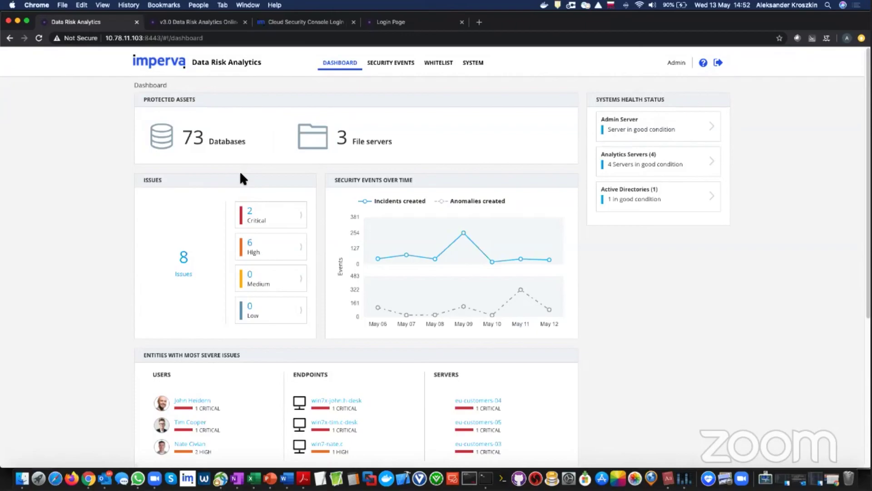
- Switch to the Cloud Security Console login page and sign in with the account e-mail and password
click(291, 23)
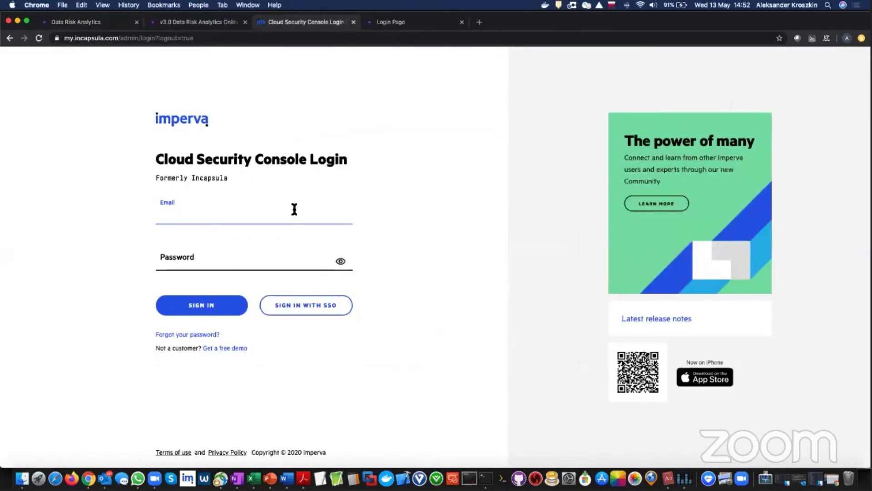
text(ale)
key(Down)
key(Return)
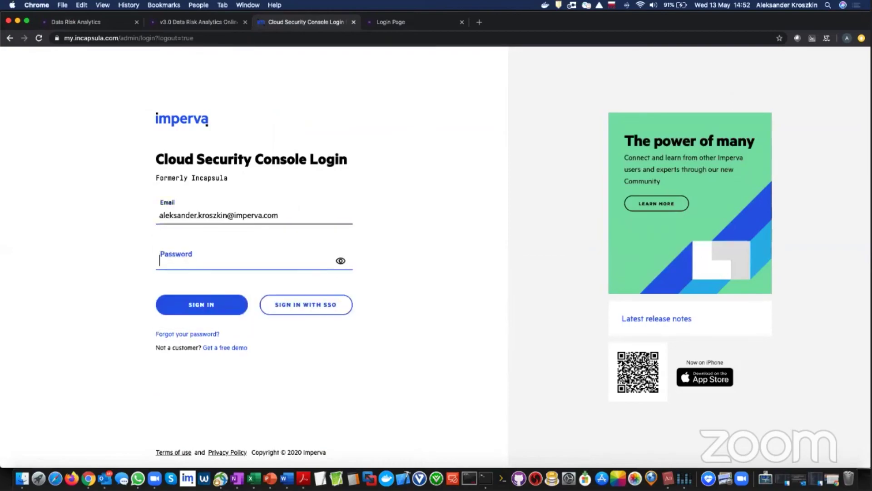
key(Tab)
text(•••••••••••)
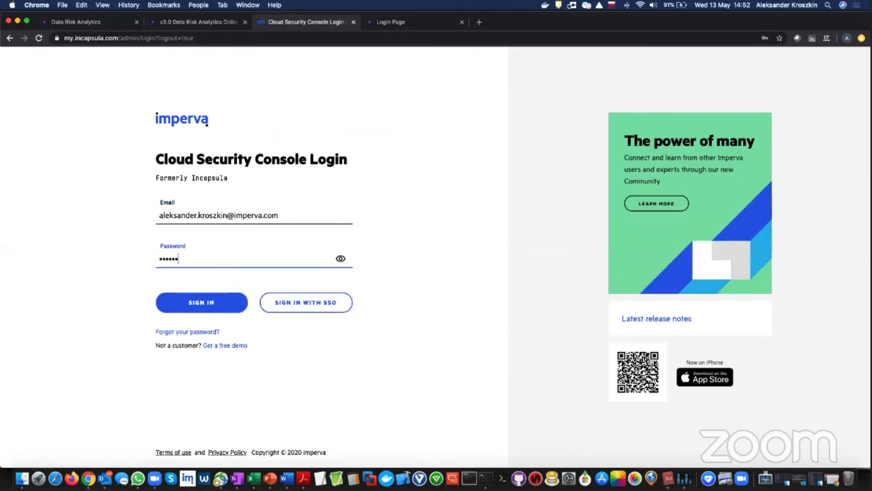
click(226, 305)
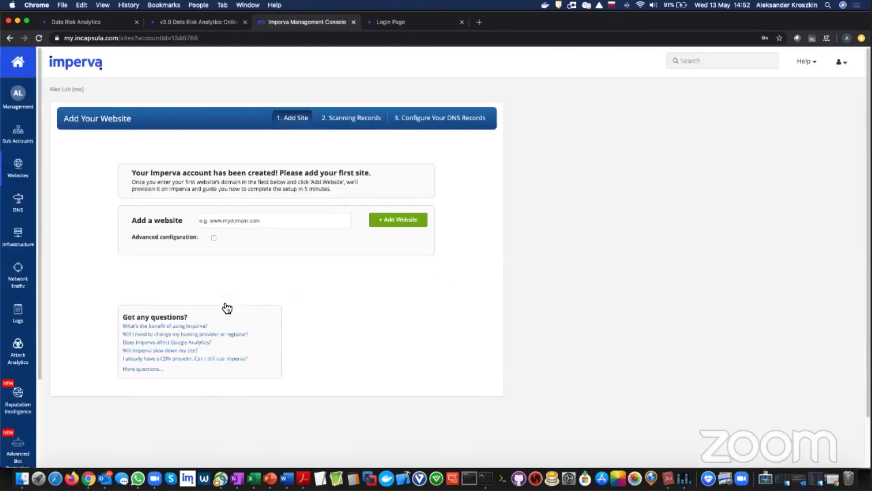
- Switch to the Imperva Enterprise Sales account, search for "cds" and open the CDS Demo account
click(840, 61)
click(758, 226)
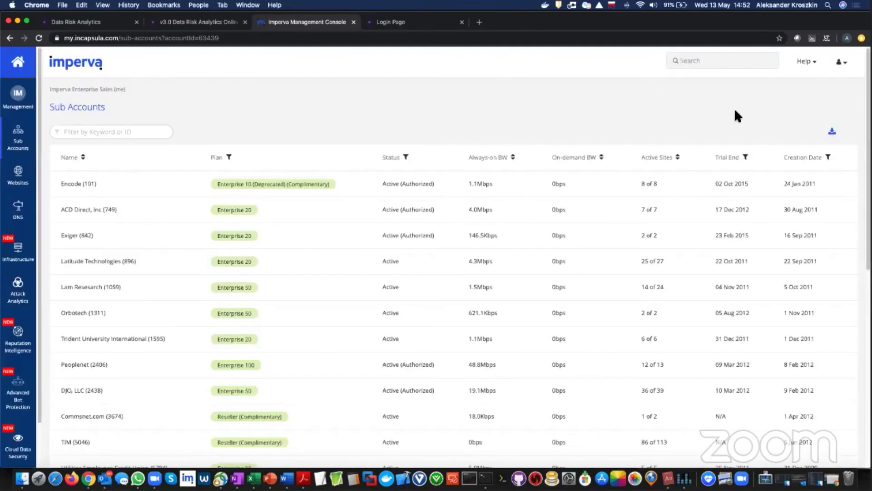
click(742, 67)
text(cds)
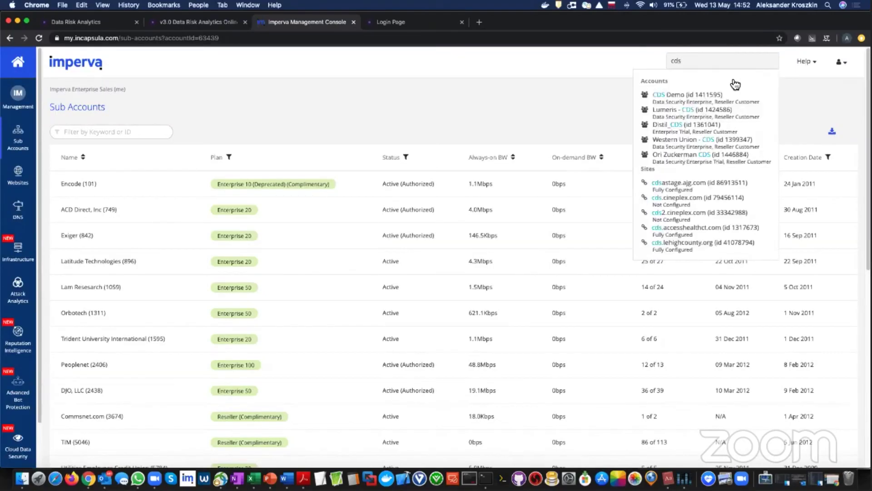
click(678, 94)
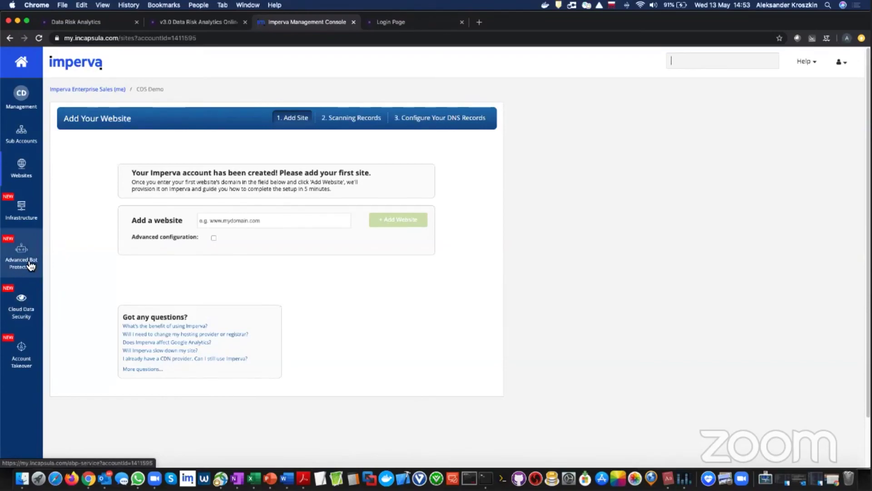
- Launch Cloud Data Security and examine the overview's asset figures, service status and weekly security incidents chart
click(28, 313)
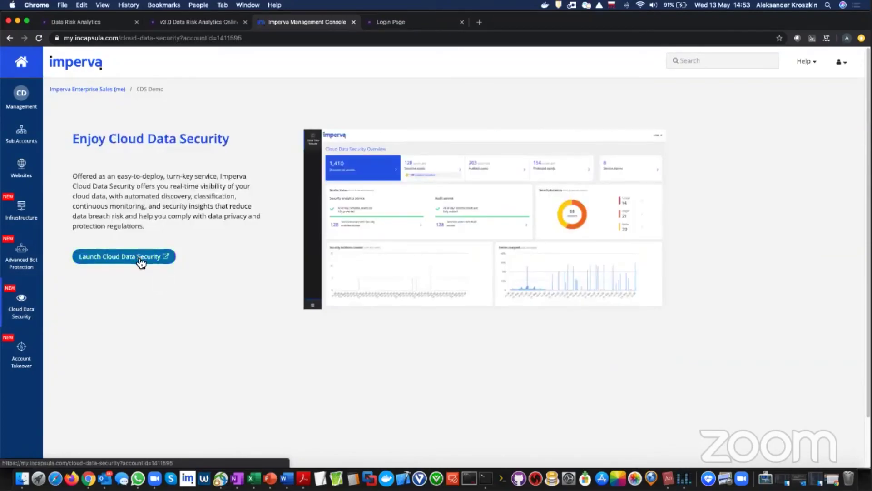
click(146, 252)
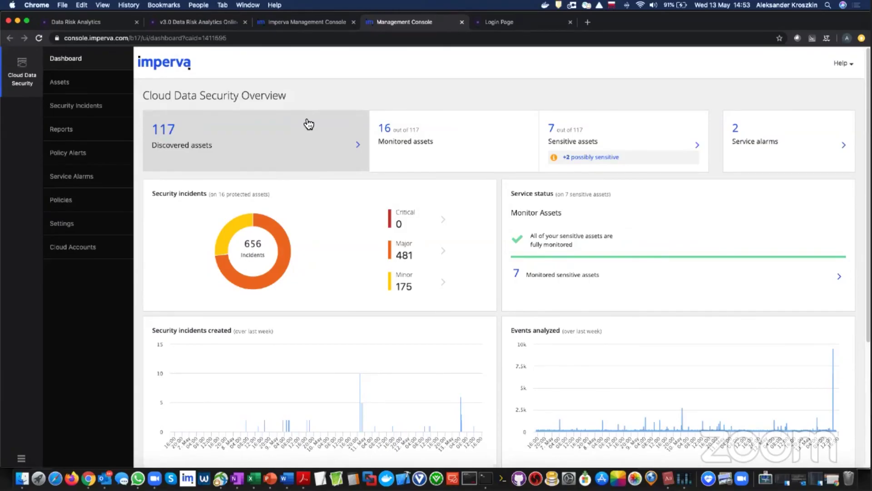
click(203, 169)
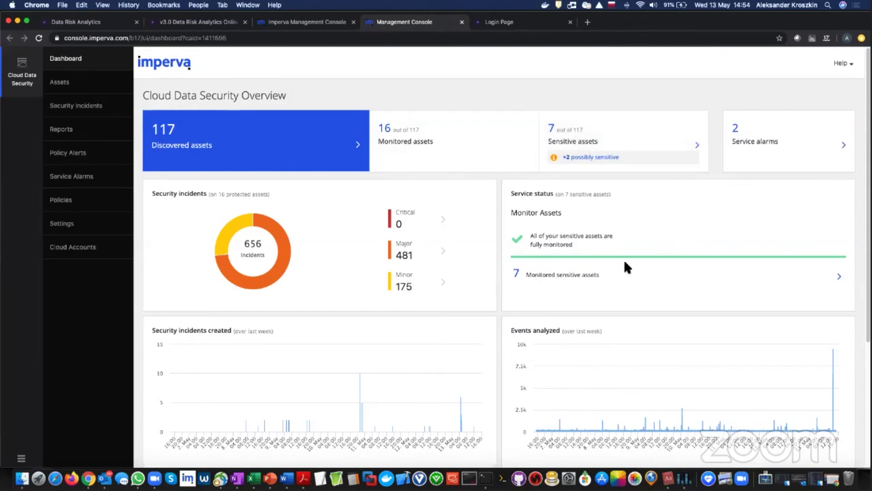
scroll(629, 270, down, 2)
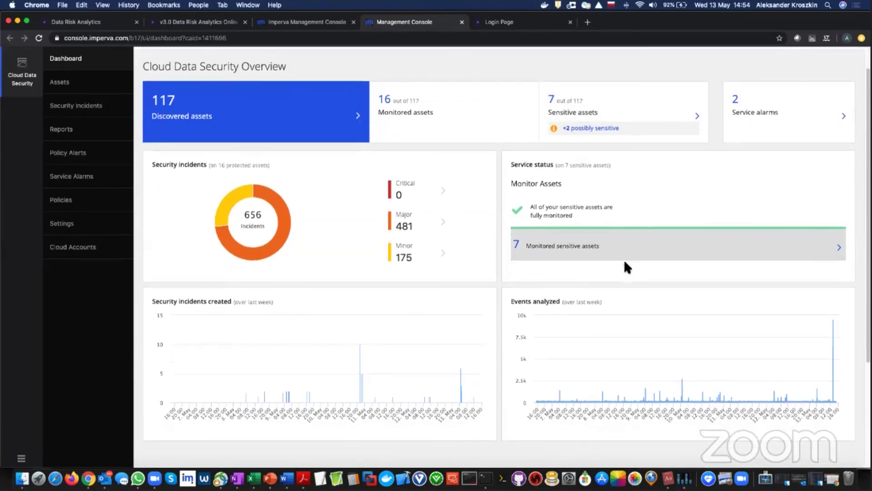
scroll(625, 264, down, 1)
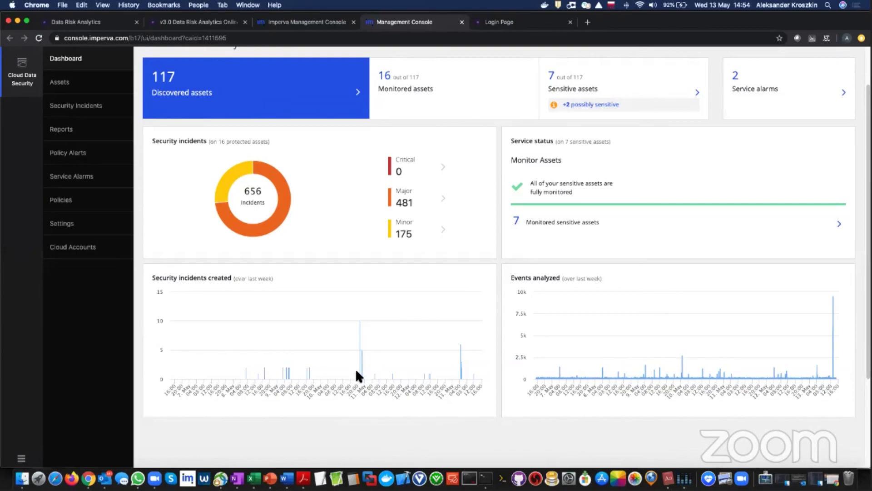
mouse_move(359, 371)
mouse_move(359, 320)
scroll(363, 314, up, 1)
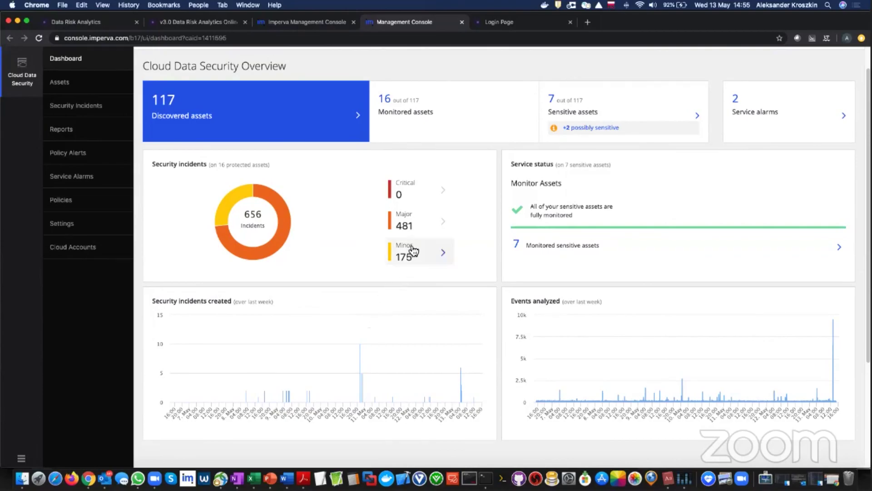
- List the major security incidents, highlight the failed login count in the first one and go to page 5
click(410, 222)
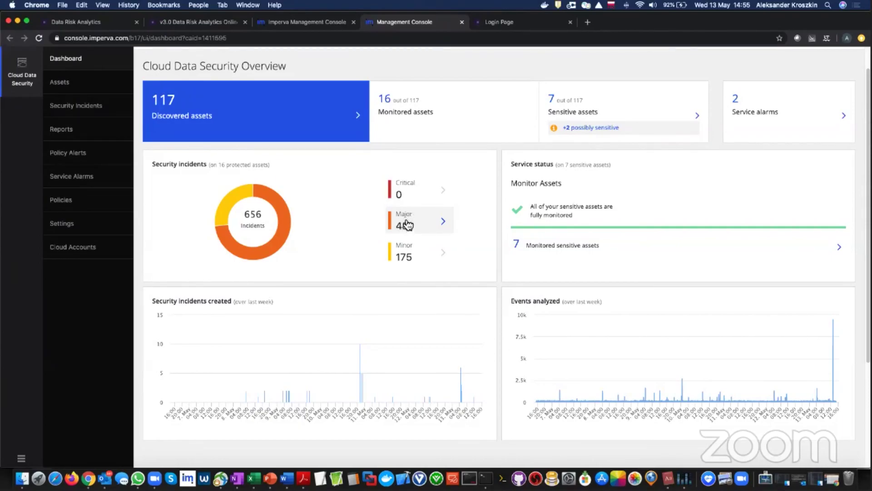
click(406, 223)
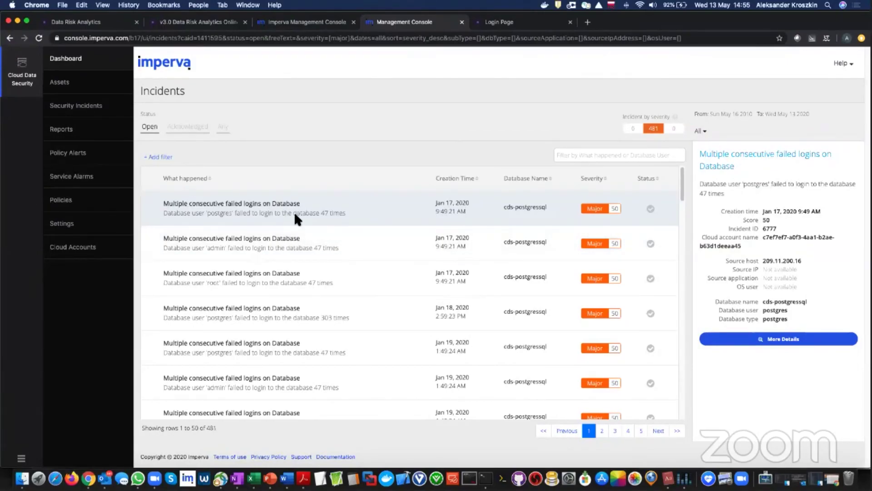
double_click(324, 213)
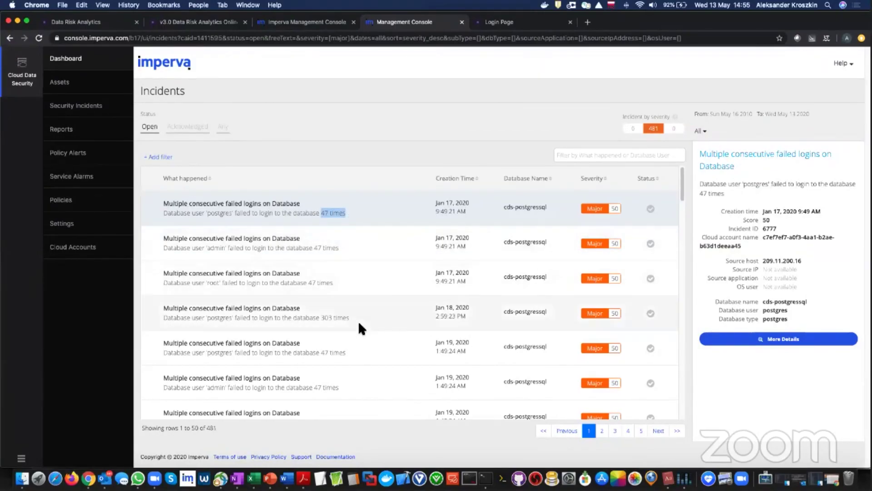
click(642, 433)
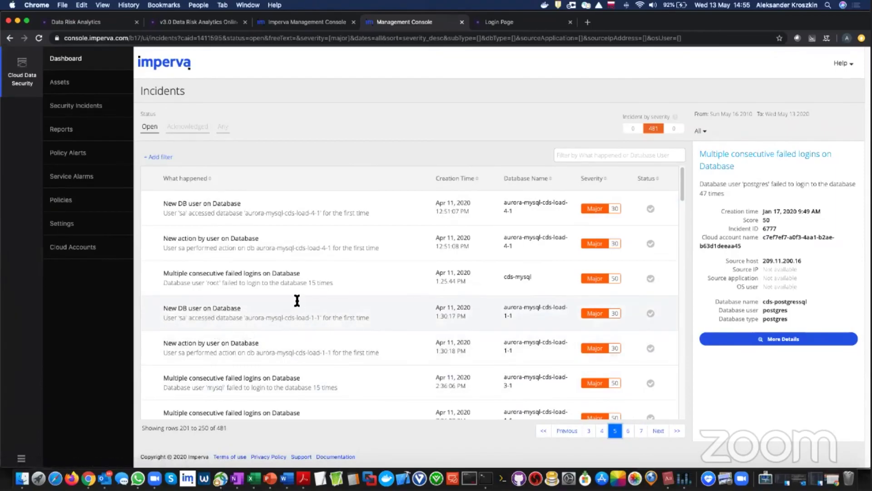
mouse_move(681, 186)
mouse_down()
mouse_move(681, 213)
mouse_move(685, 180)
mouse_up()
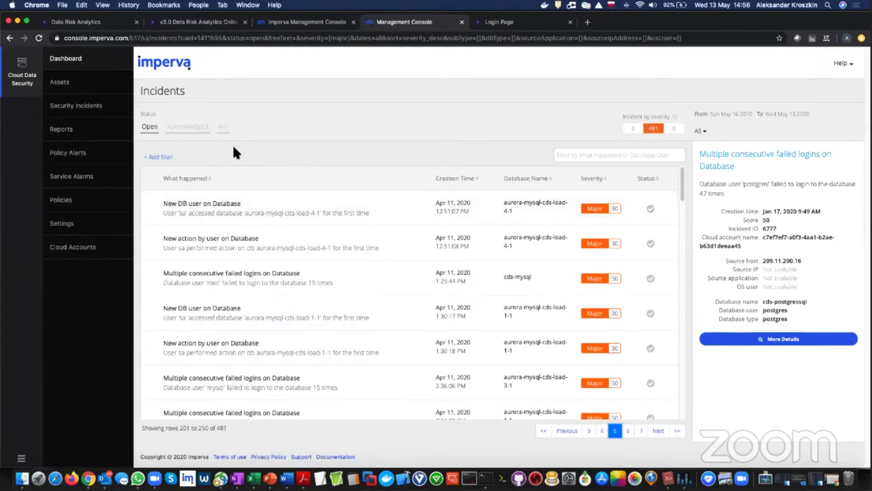
- List the minor incidents from the dashboard and review the incident about user 'odoo' accessing 'cds-postgressql' for the first time
click(76, 64)
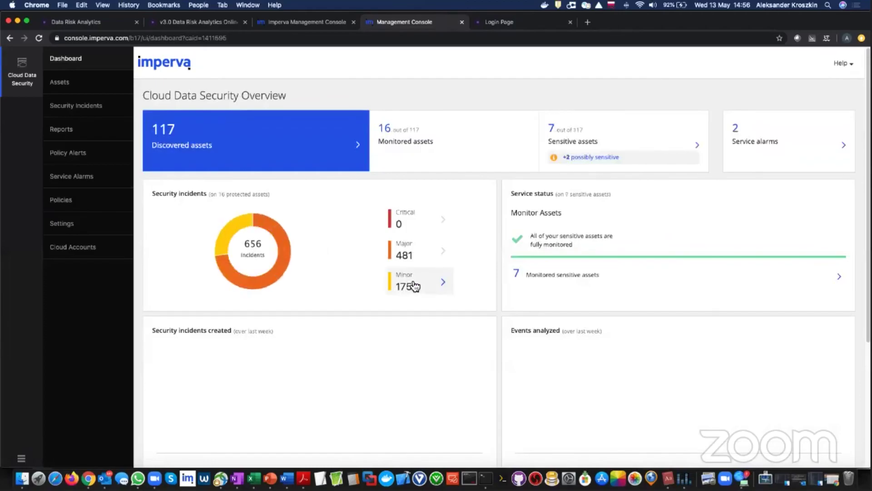
click(411, 285)
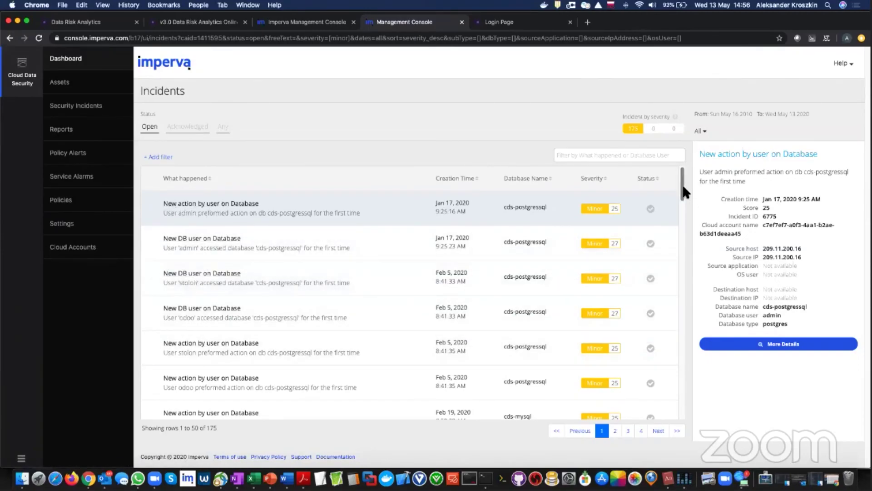
click(226, 309)
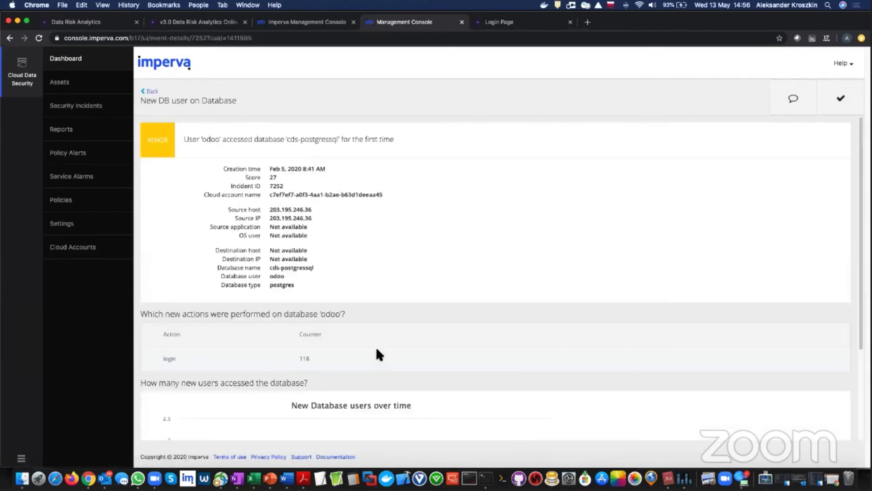
scroll(376, 346, down, 3)
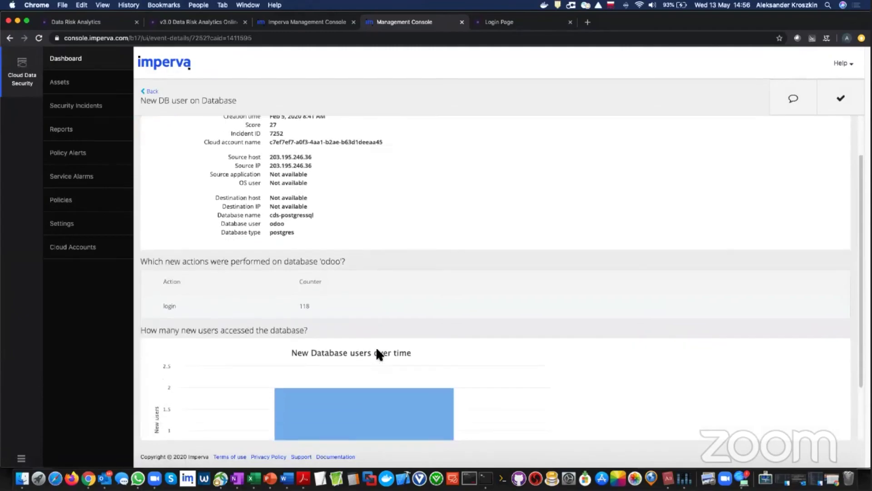
scroll(376, 347, down, 2)
scroll(375, 346, up, 5)
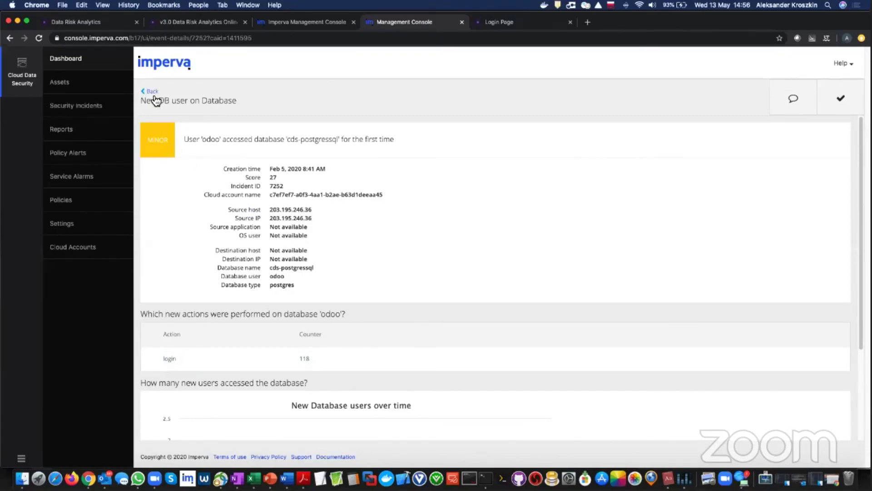
- Return to the Cloud Data Security dashboard and switch to Microsoft PowerPoint
click(68, 59)
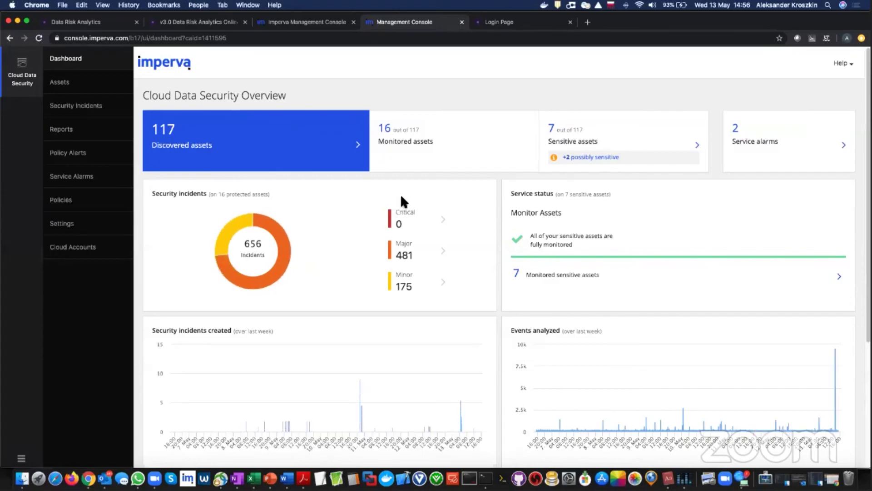
key(super+Tab)
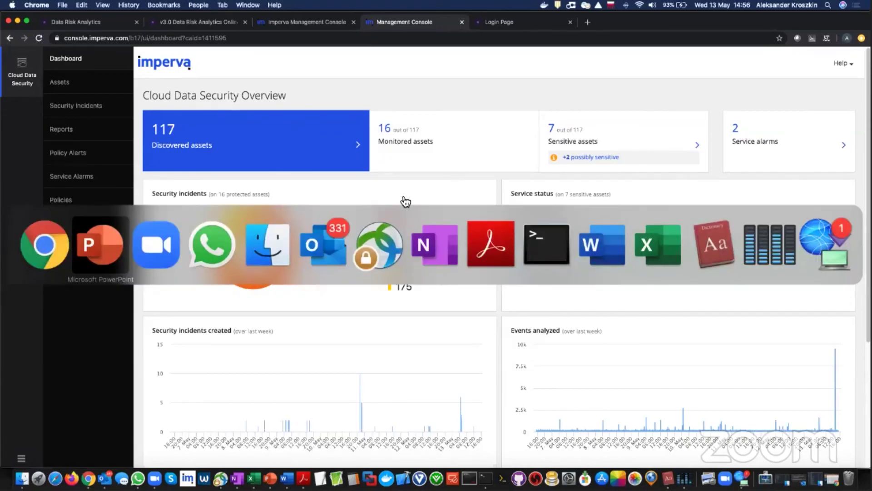